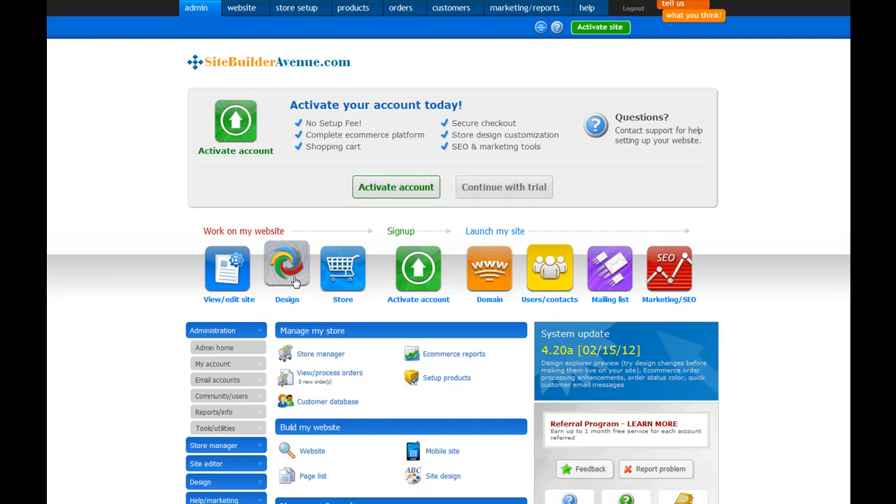
Open the design library that changes the whole site design, including layout, colors, fonts and banner
left_click(296, 282)
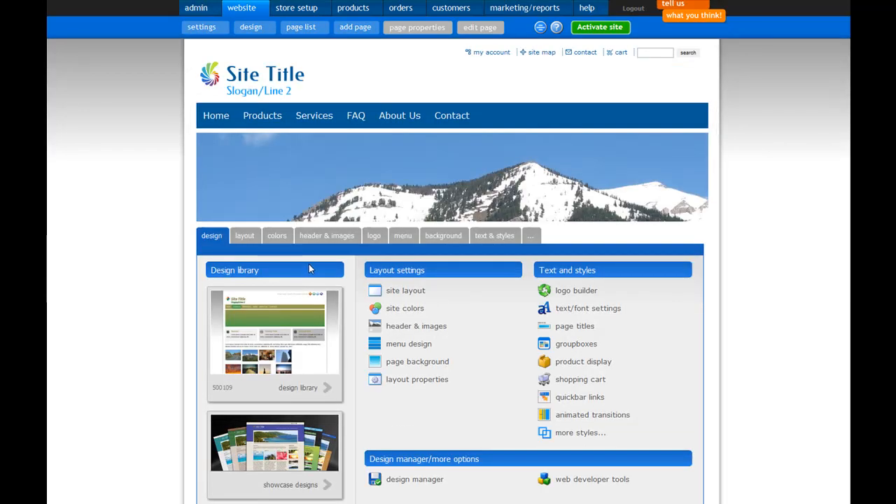
scroll(324, 272, "down", 1)
left_click(277, 275)
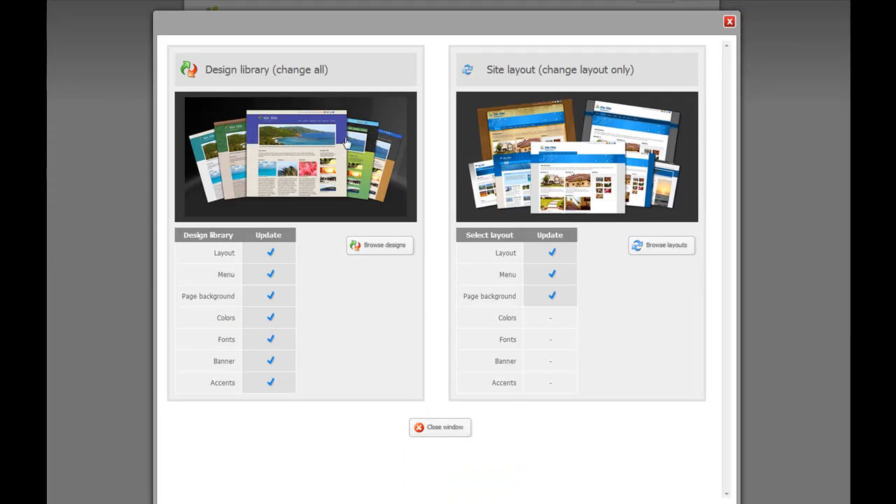
left_click(324, 144)
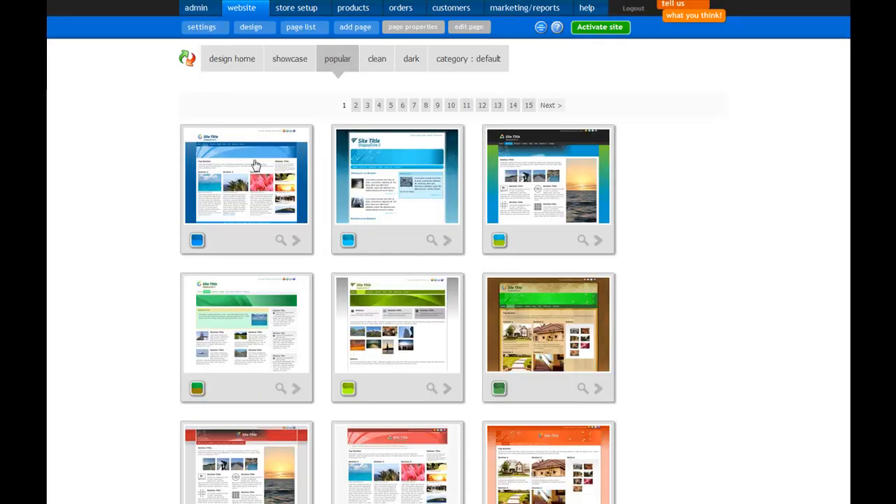
Preview the popular designs one after another in enlarged view, from the blue design to the orange one
left_click(280, 241)
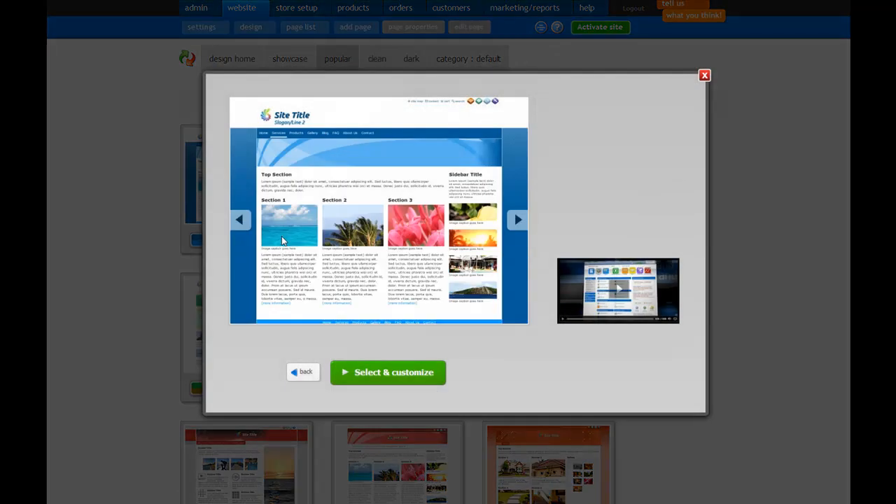
left_click(517, 220)
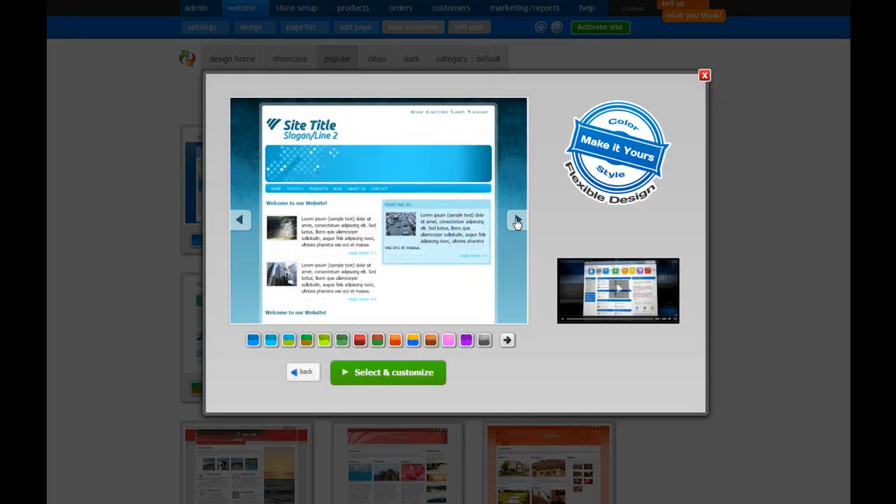
left_click(517, 222)
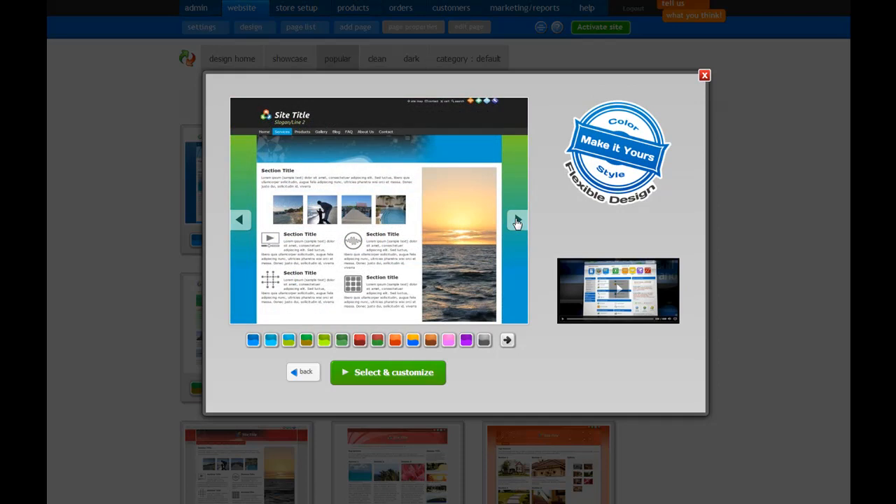
left_click(517, 222)
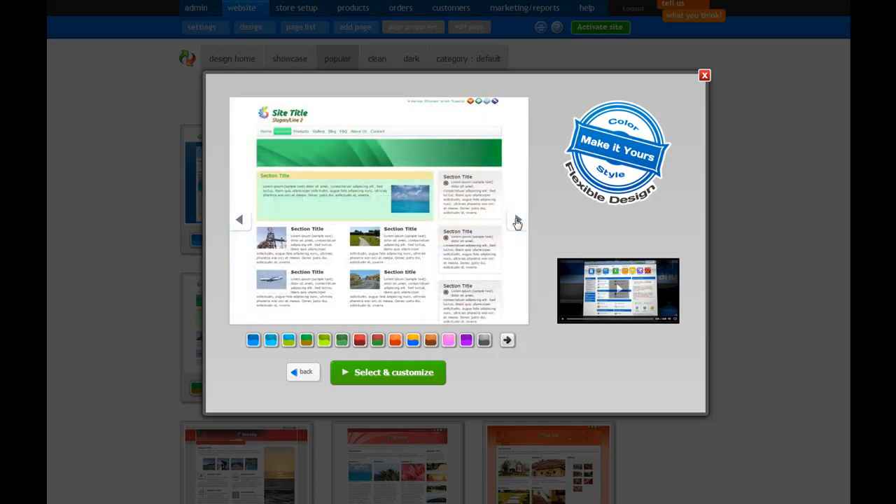
left_click(517, 222)
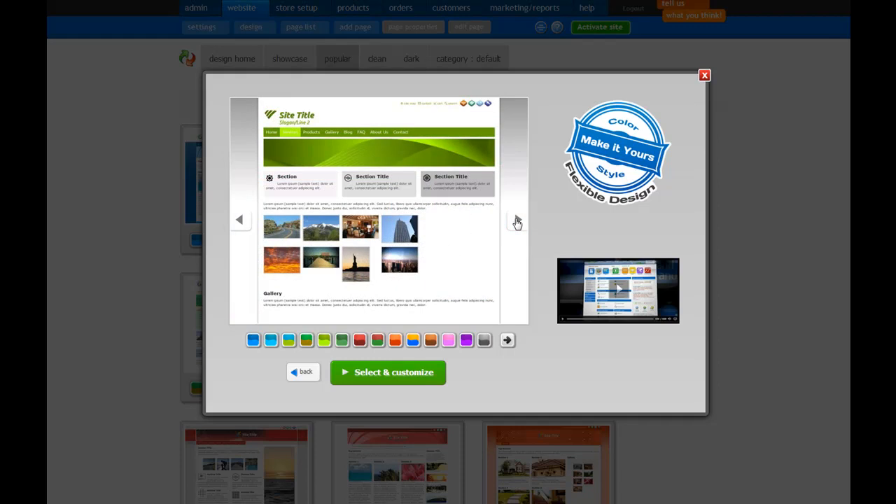
left_click(516, 221)
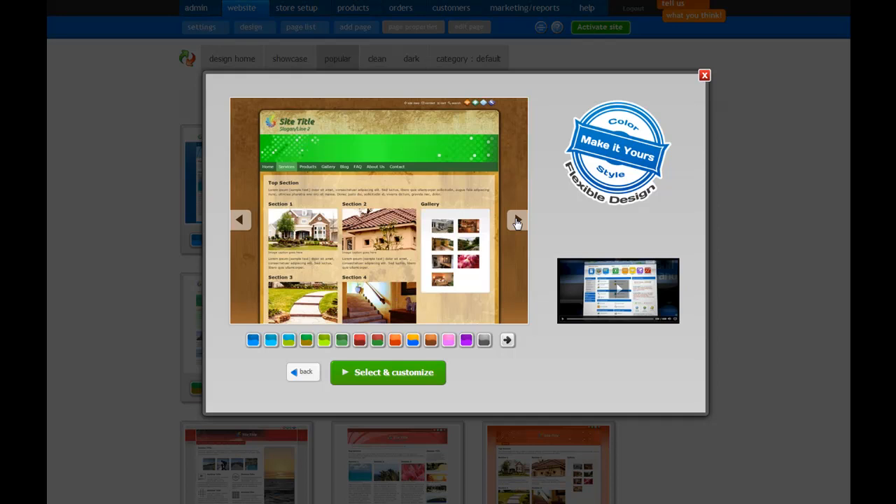
left_click(516, 222)
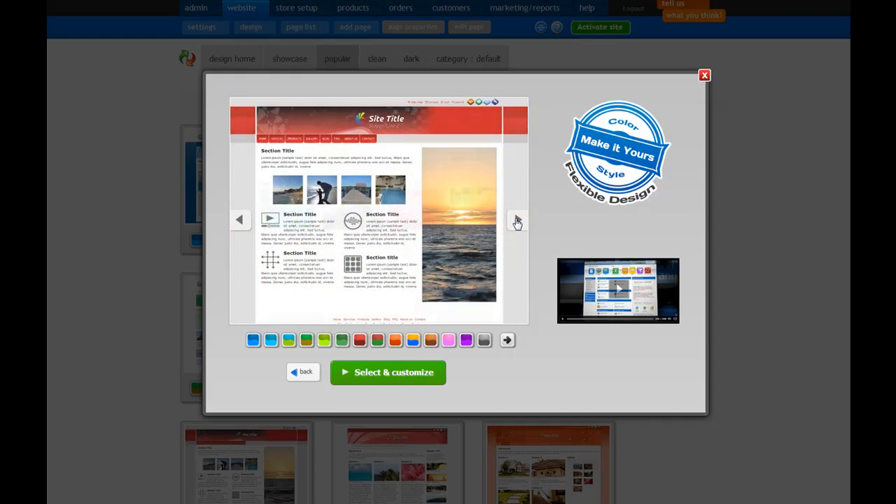
left_click(517, 222)
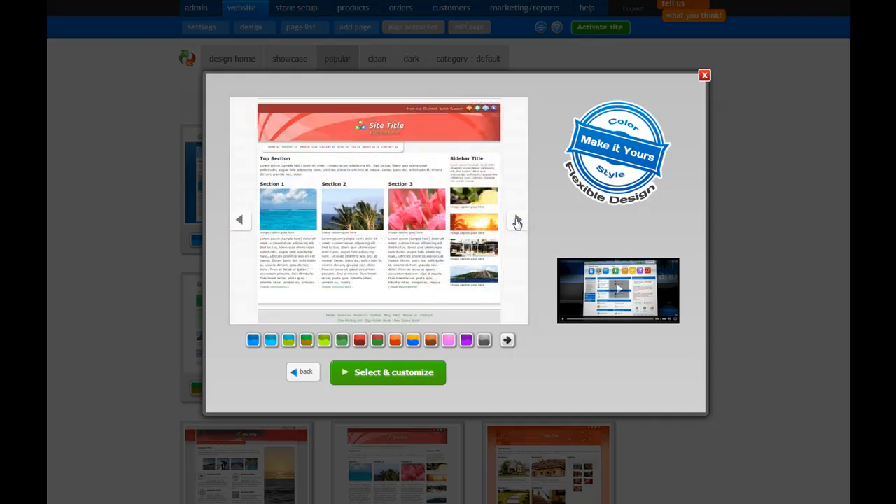
left_click(517, 222)
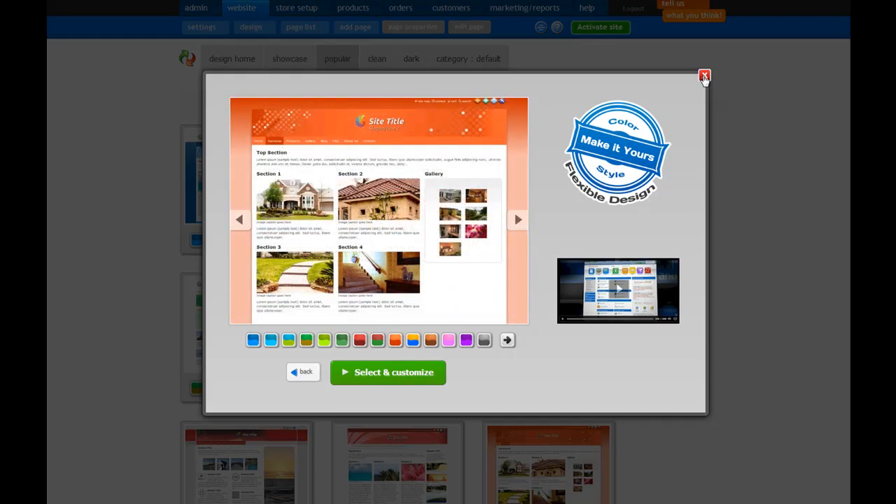
left_click(704, 75)
scroll(514, 186, "down", 1)
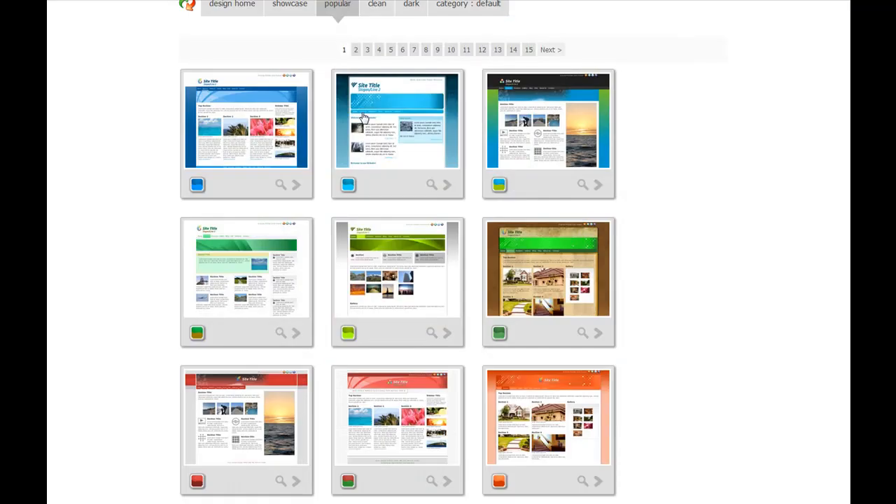
scroll(350, 116, "up", 1)
Apply the showcase sunset design in its variant with a navy blue menu and grey background to the site
left_click(287, 60)
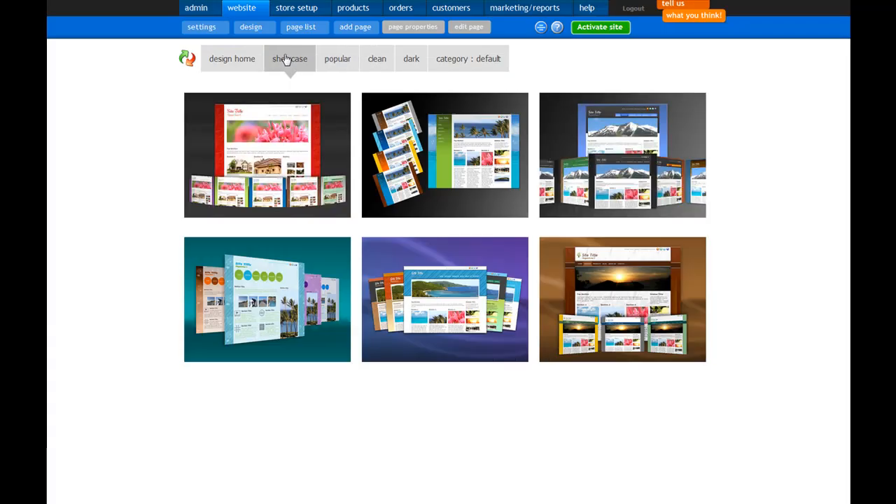
left_click(617, 315)
scroll(617, 311, "down", 4)
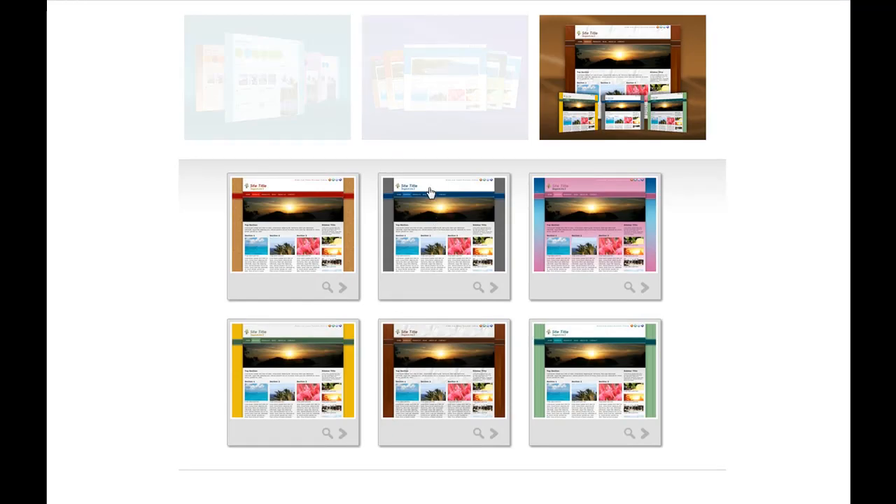
left_click(476, 289)
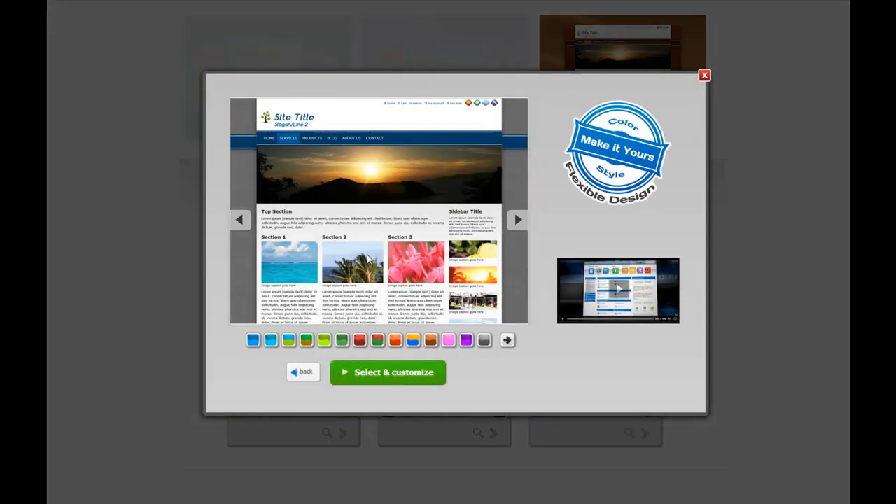
left_click(406, 381)
left_click(460, 262)
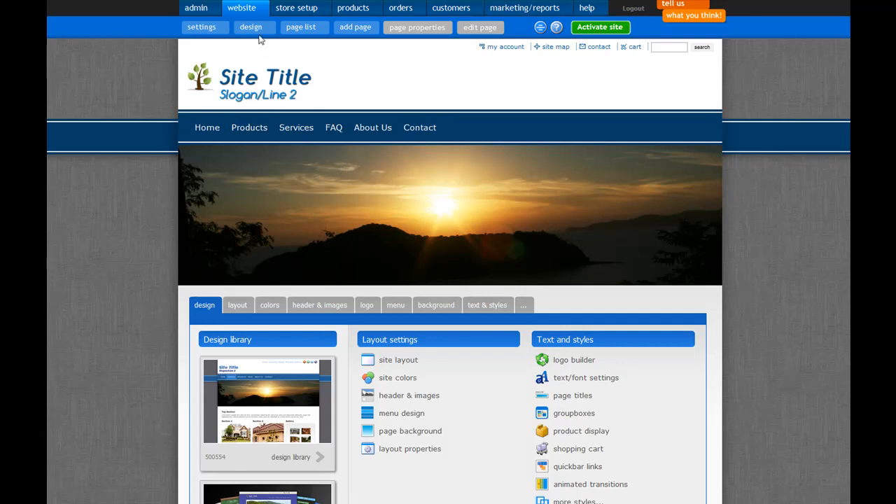
Open the site's header and images settings and bring up the upload window for a custom banner image
left_click(408, 396)
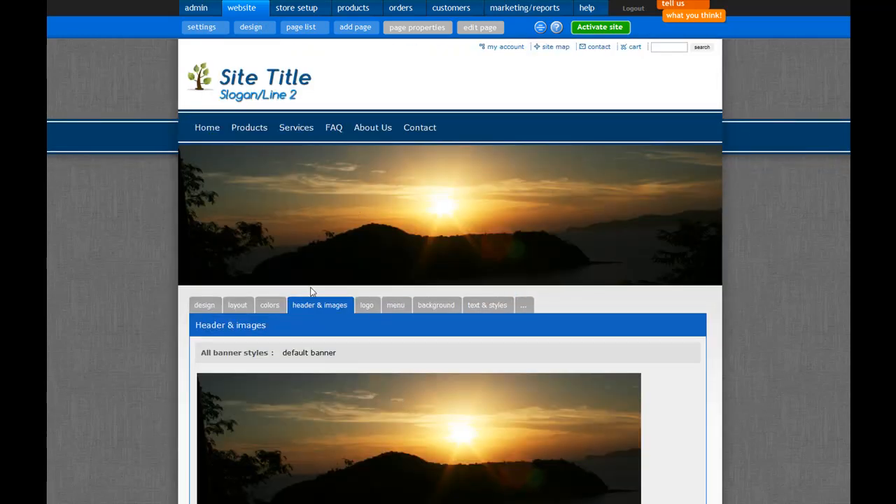
scroll(357, 344, "down", 3)
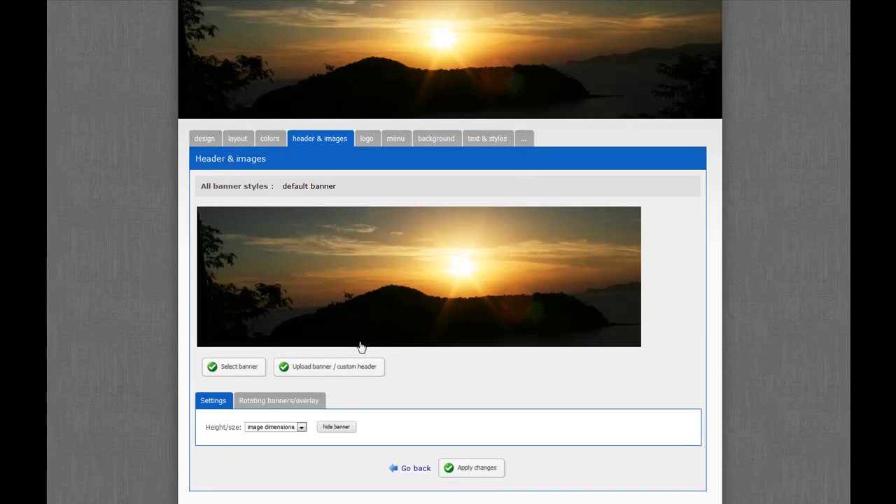
left_click(330, 371)
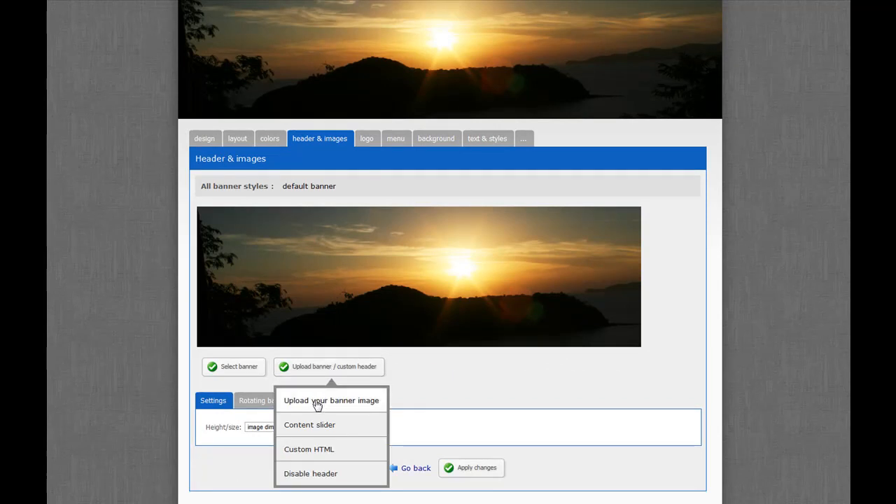
left_click(317, 404)
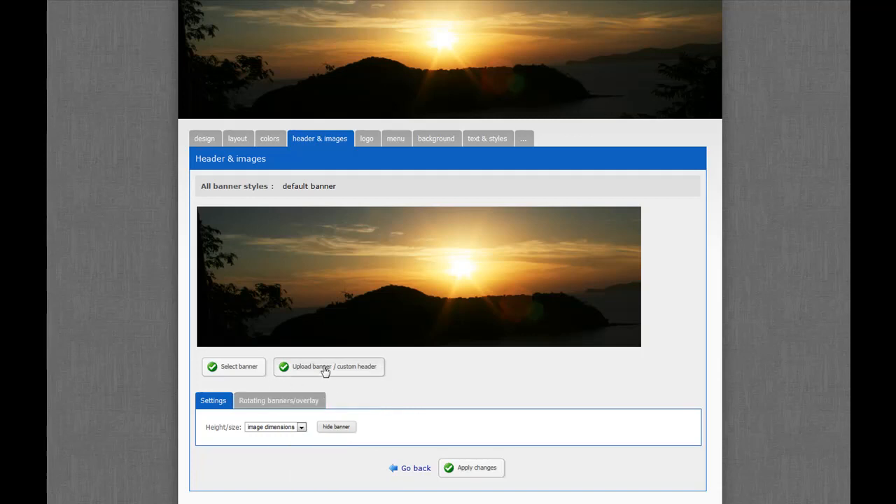
left_click(325, 371)
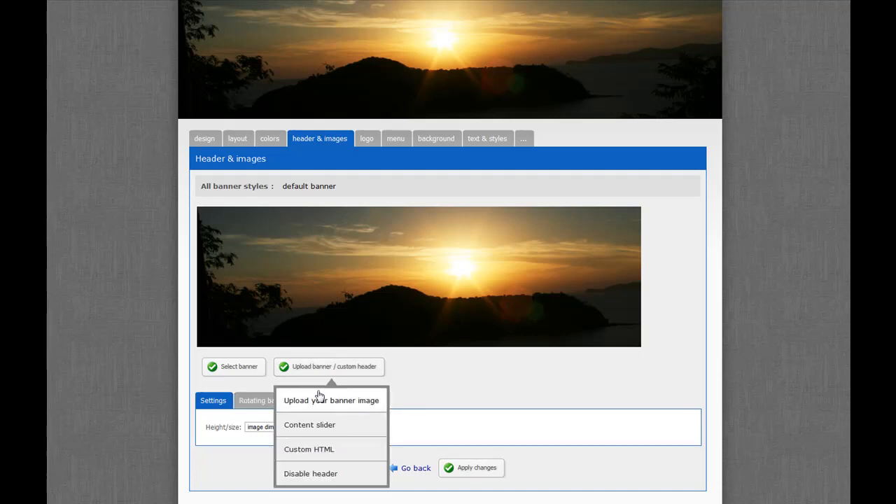
left_click(319, 402)
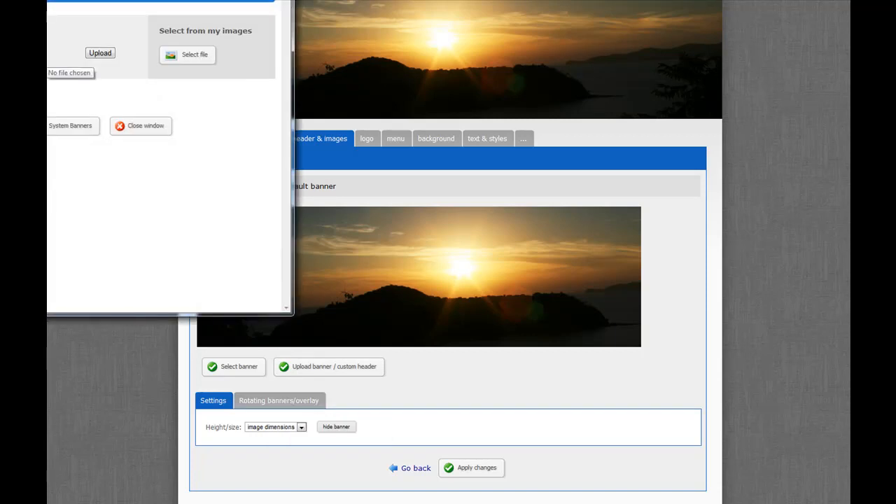
left_click_drag(126, 0, 232, 3)
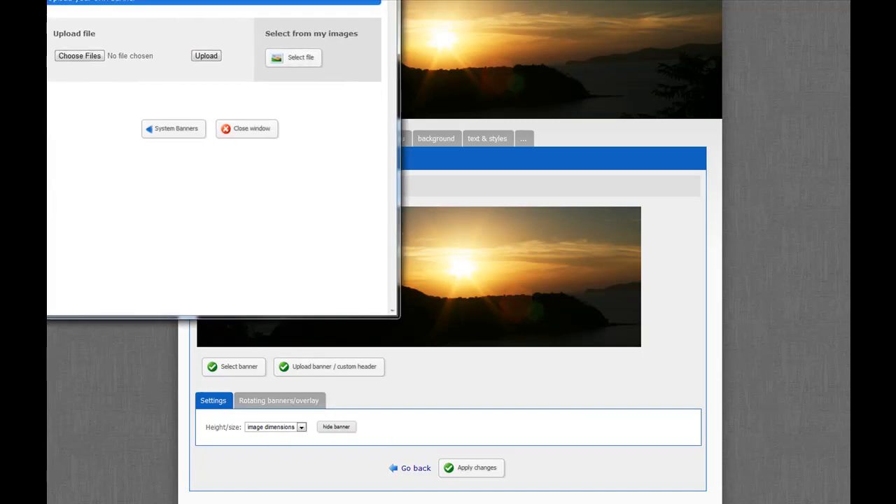
Upload bike.png from the SBA folder as the site's banner image
left_click(79, 59)
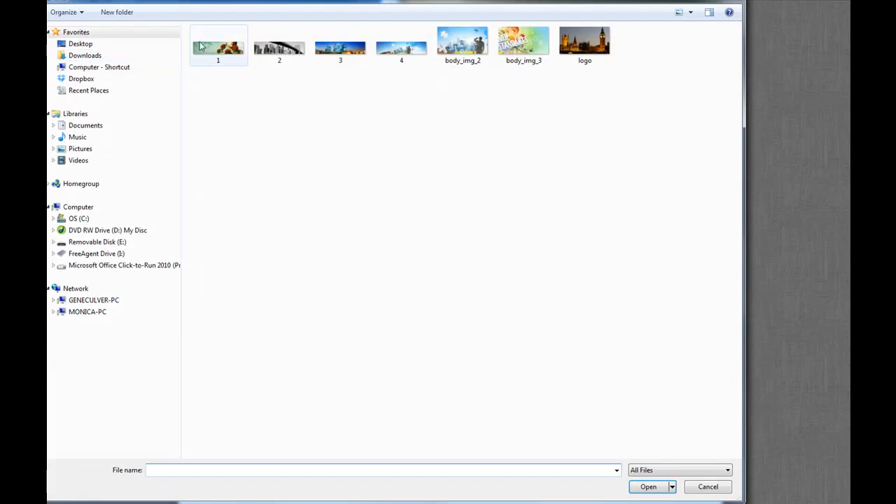
left_click_drag(395, 0, 338, 0)
left_click(210, 0)
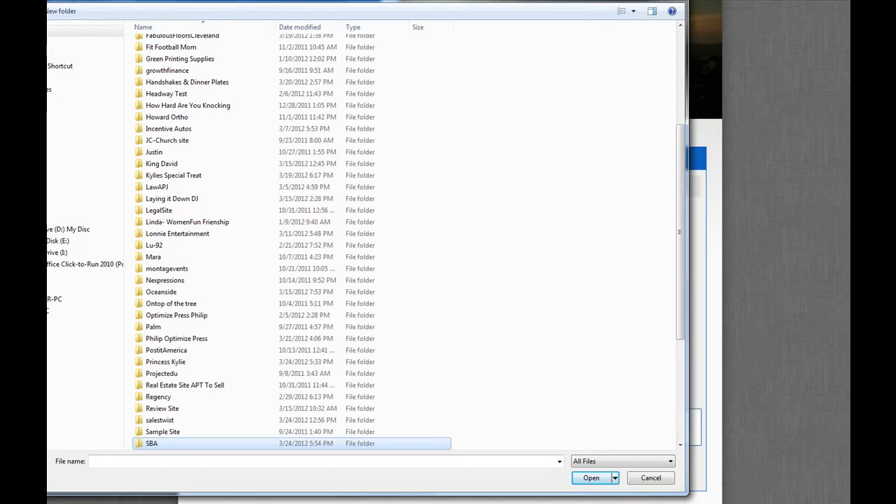
double_click(152, 443)
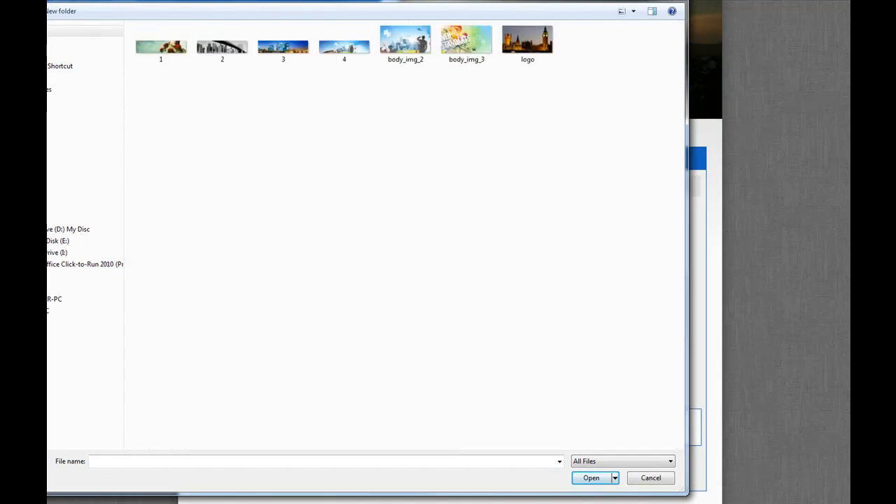
left_click(156, 0)
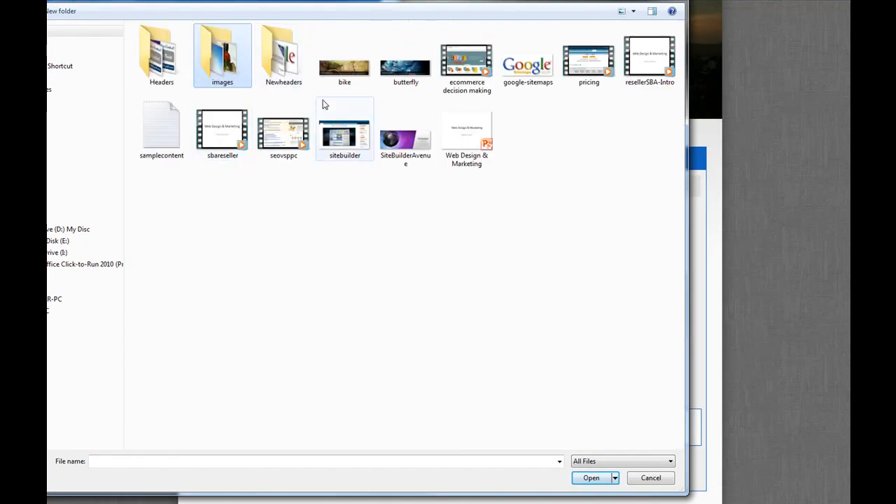
left_click(346, 72)
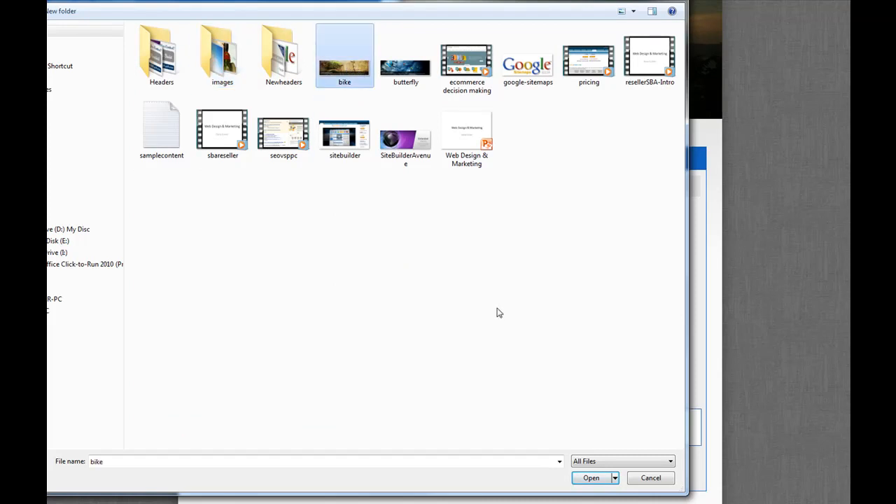
left_click(575, 475)
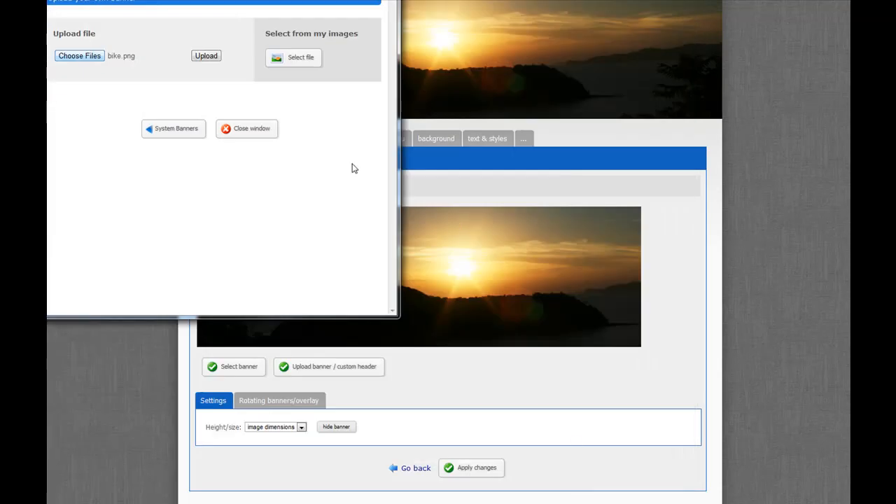
left_click(207, 58)
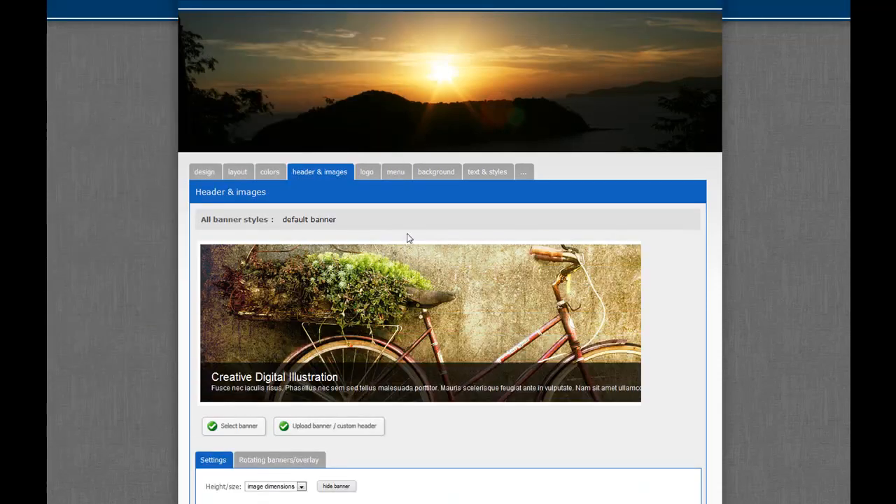
Upload butterfly.png as an additional rotating banner image and apply the header changes
scroll(436, 402, "down", 2)
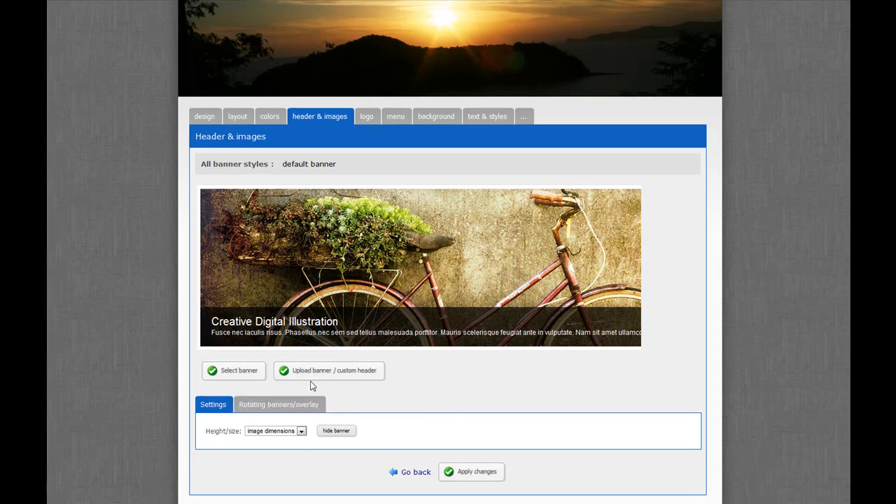
left_click(275, 406)
scroll(385, 387, "down", 2)
scroll(381, 387, "down", 5)
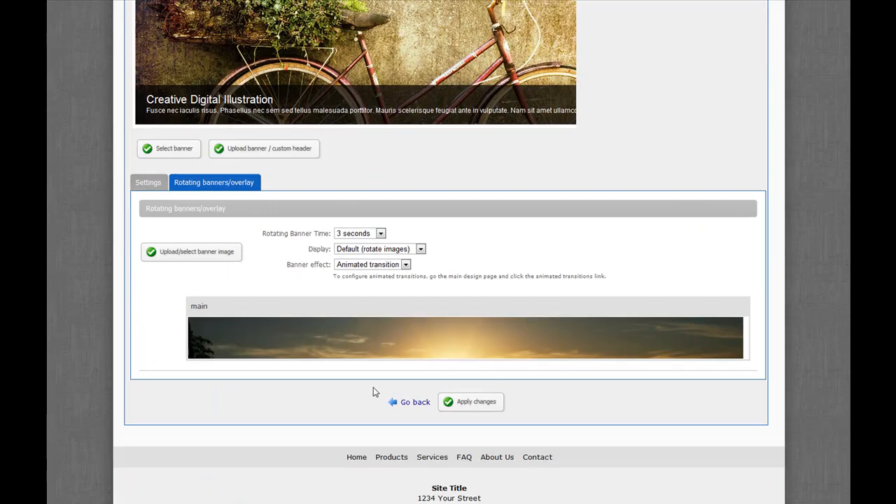
left_click(202, 259)
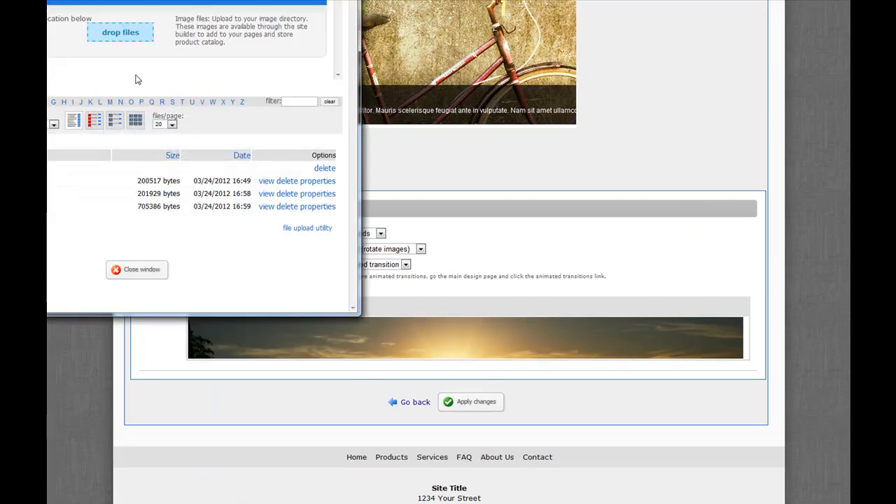
left_click(120, 32)
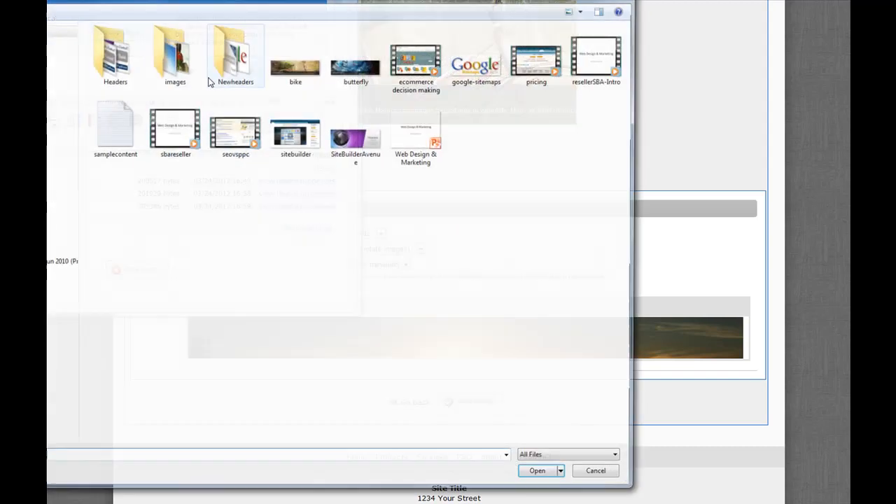
left_click(353, 70)
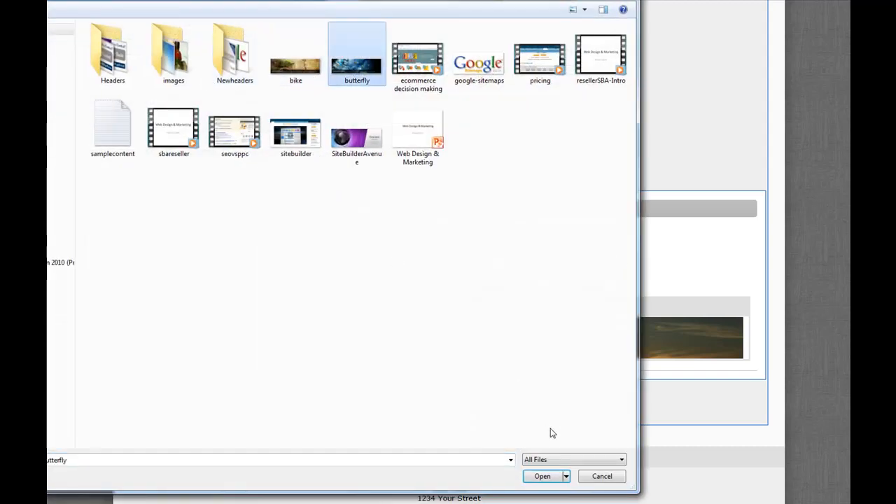
left_click(544, 476)
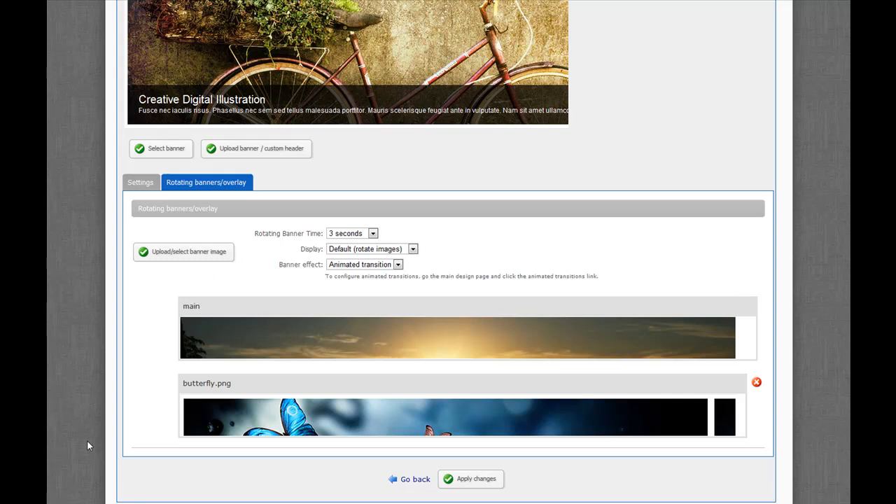
left_click(466, 481)
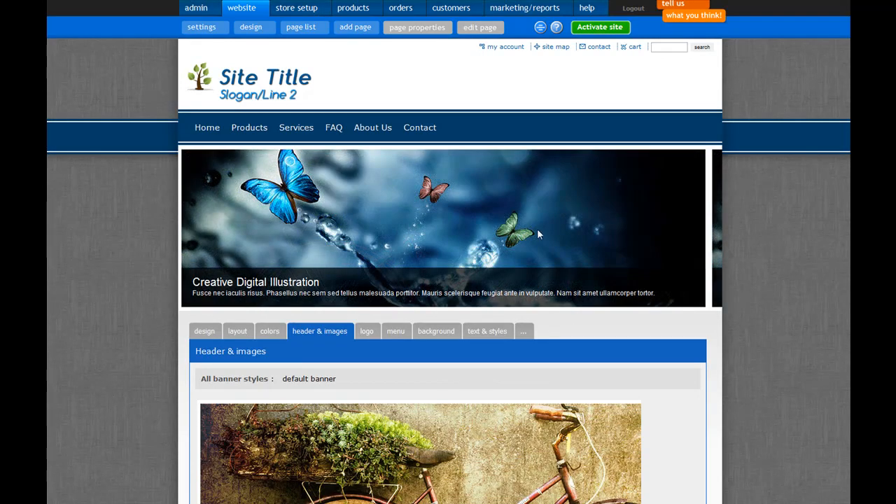
Set the website width to 956 px in the site's layout properties and apply the change
left_click(208, 133)
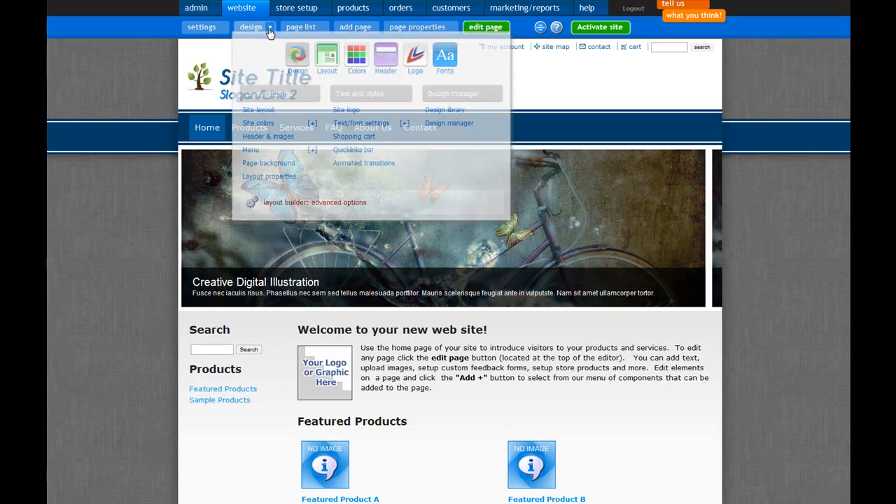
left_click(265, 29)
left_click(273, 177)
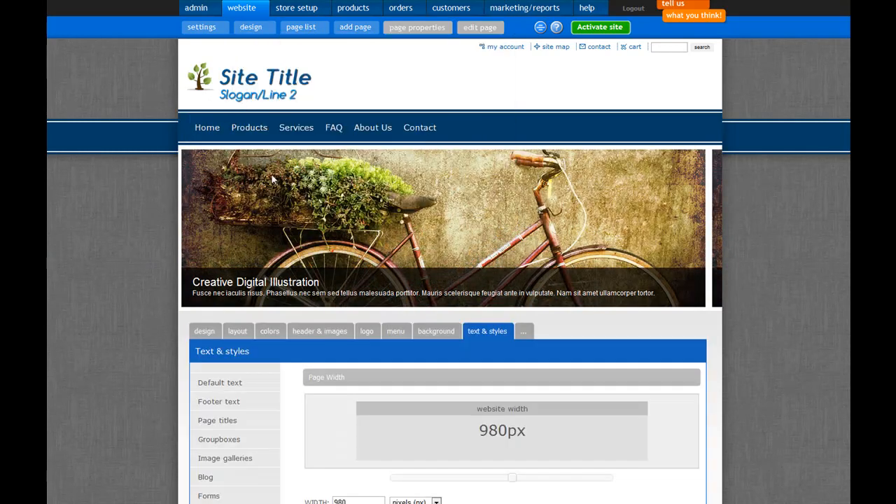
scroll(335, 231, "down", 3)
left_click_drag(514, 367, 506, 368)
left_click(350, 393)
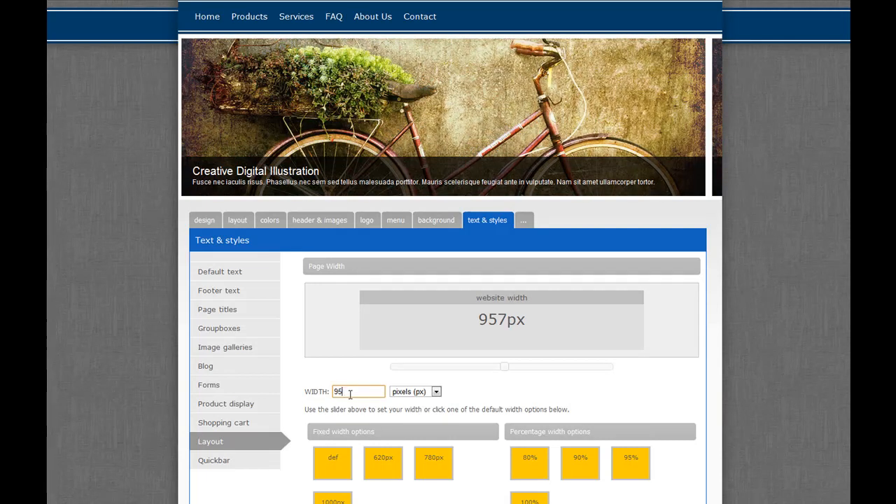
left_click(507, 408)
scroll(530, 420, "down", 3)
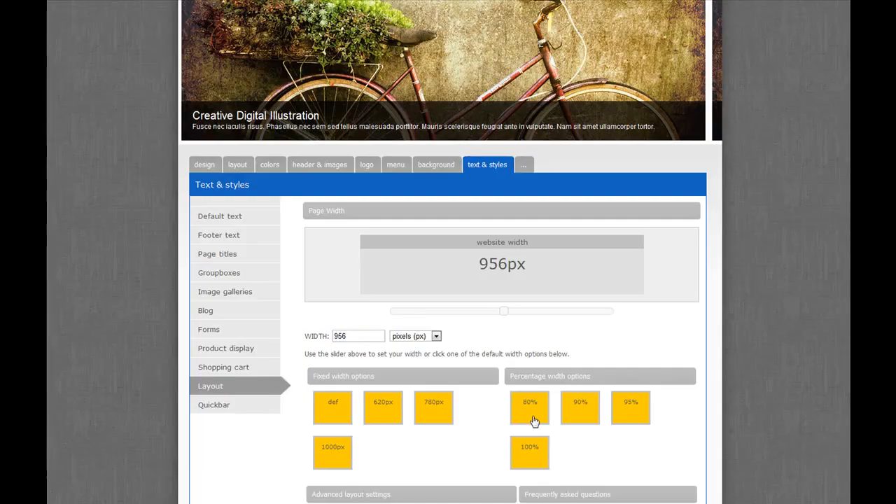
left_click(523, 451)
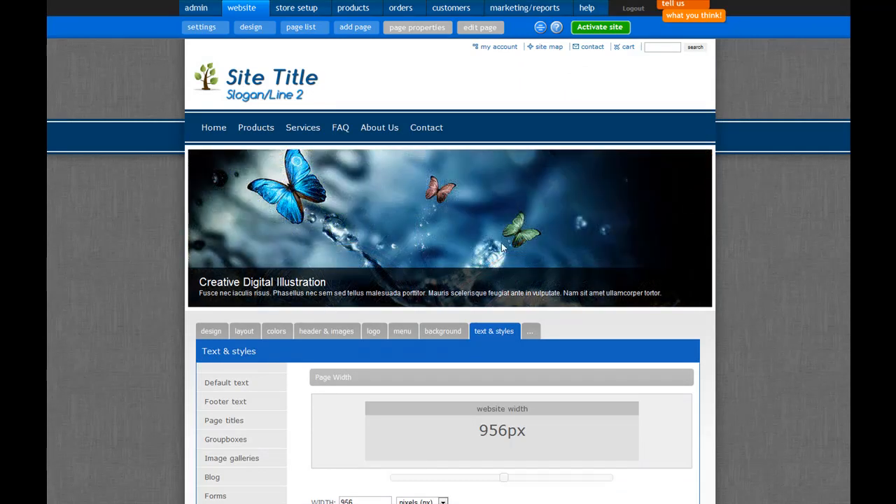
Visit the site's Home, Services, FAQ and About Us pages one after another
left_click(224, 135)
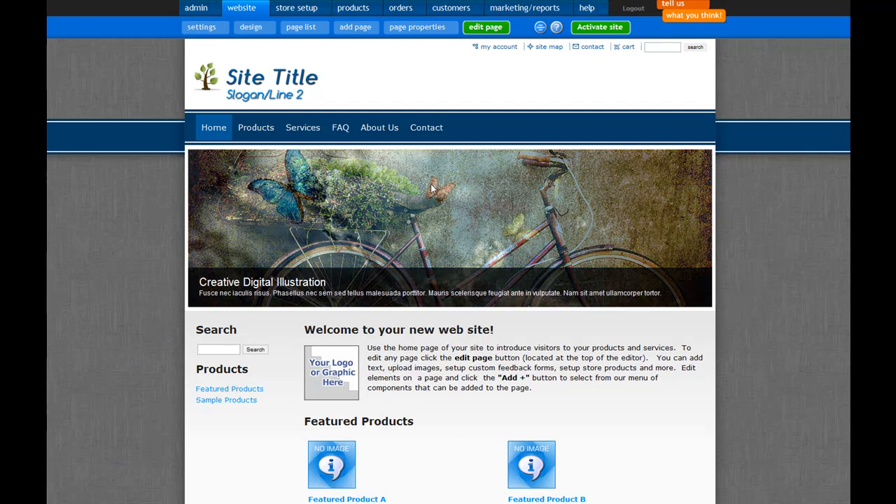
left_click(305, 133)
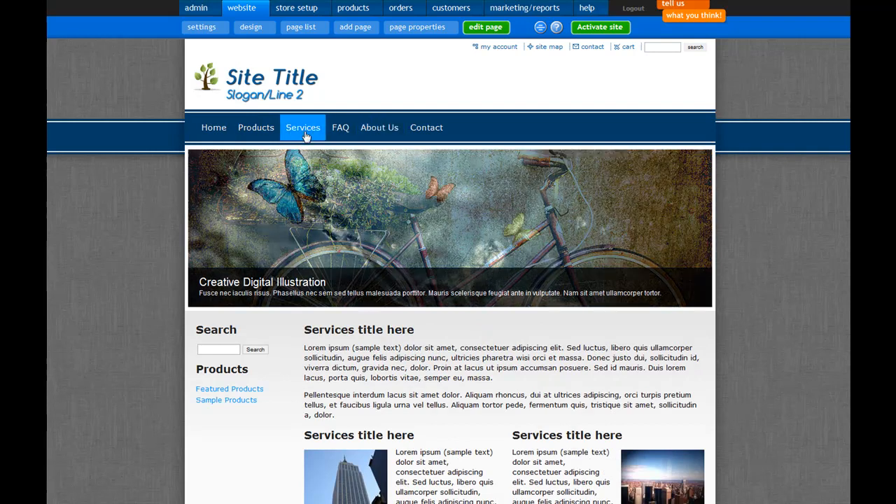
left_click(342, 132)
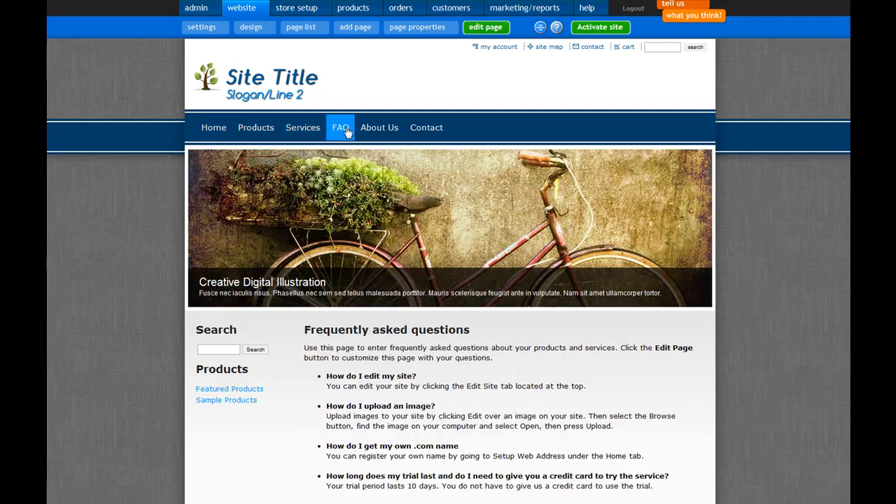
left_click(379, 131)
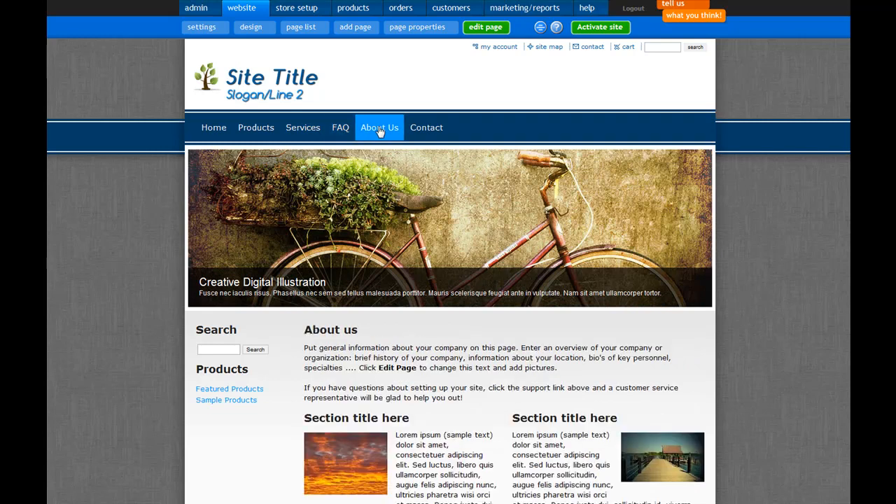
Examine the About Us page's sample text, section images and footer
scroll(418, 181, "down", 3)
scroll(419, 181, "down", 1)
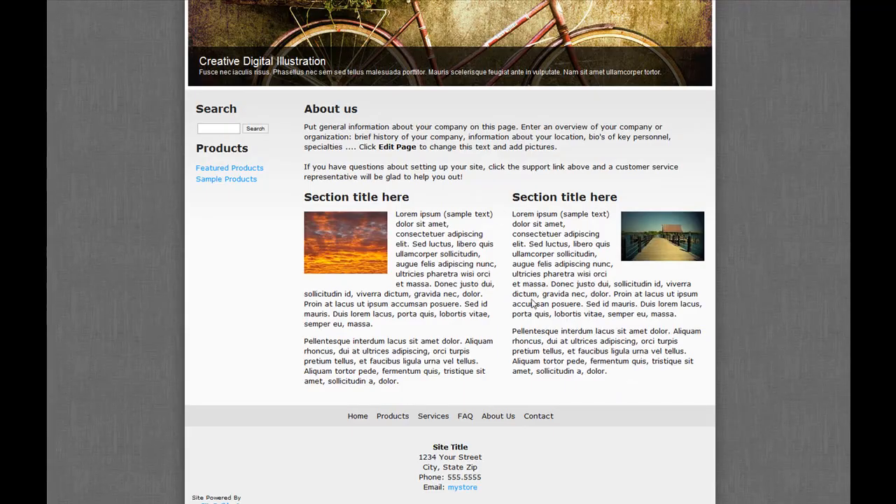
scroll(534, 305, "up", 1)
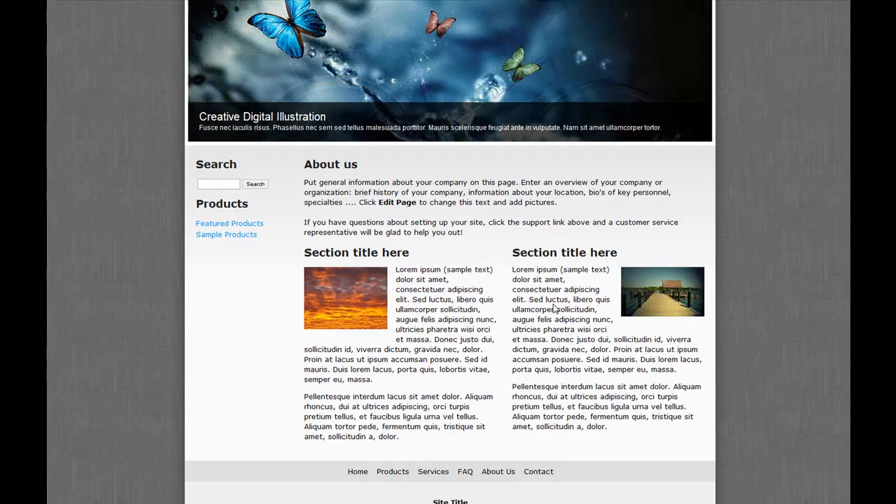
scroll(555, 307, "up", 3)
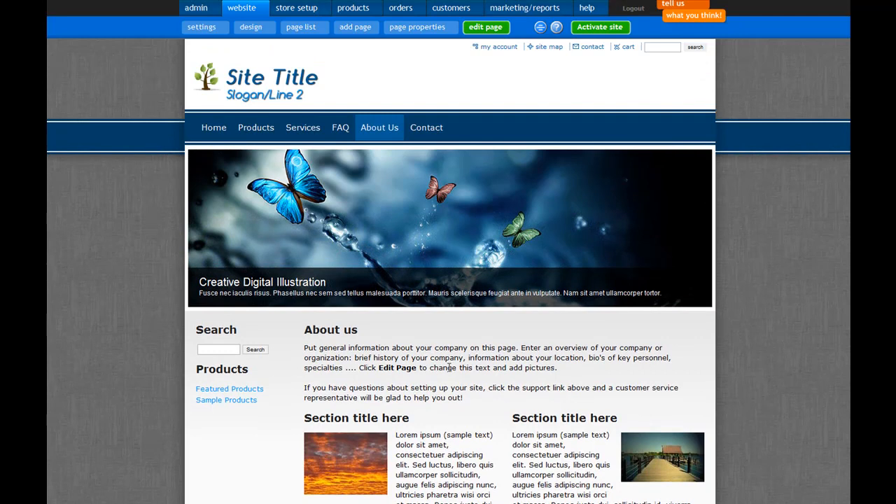
scroll(413, 348, "down", 3)
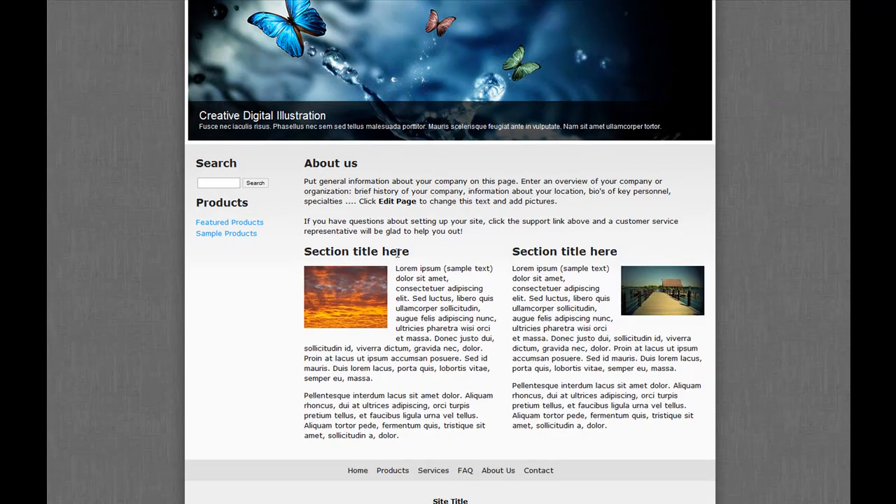
left_click_drag(395, 268, 428, 395)
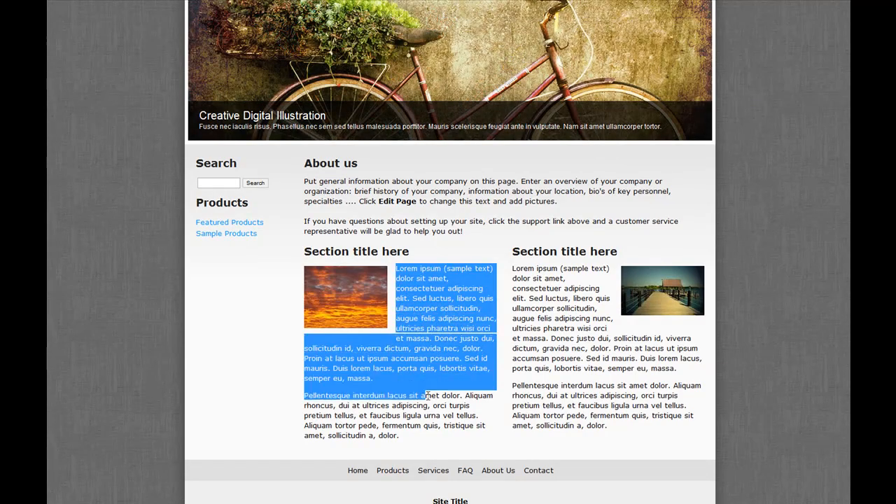
left_click(559, 381)
scroll(534, 311, "up", 1)
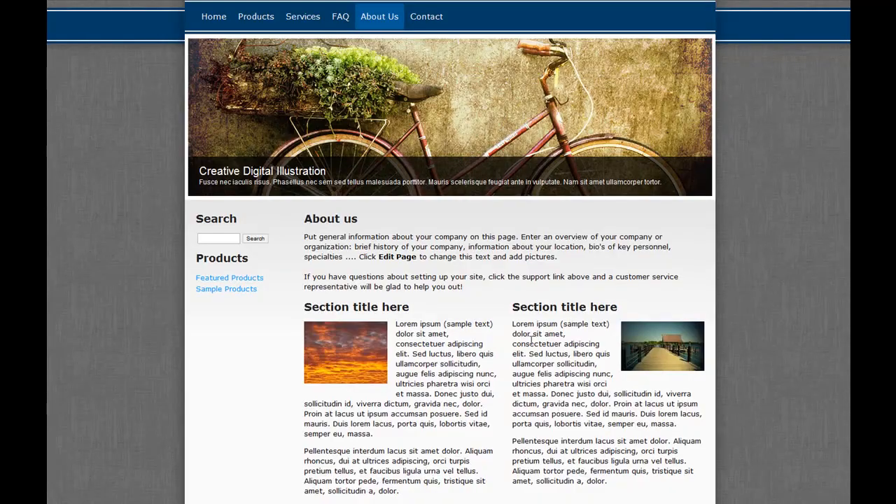
scroll(520, 335, "up", 2)
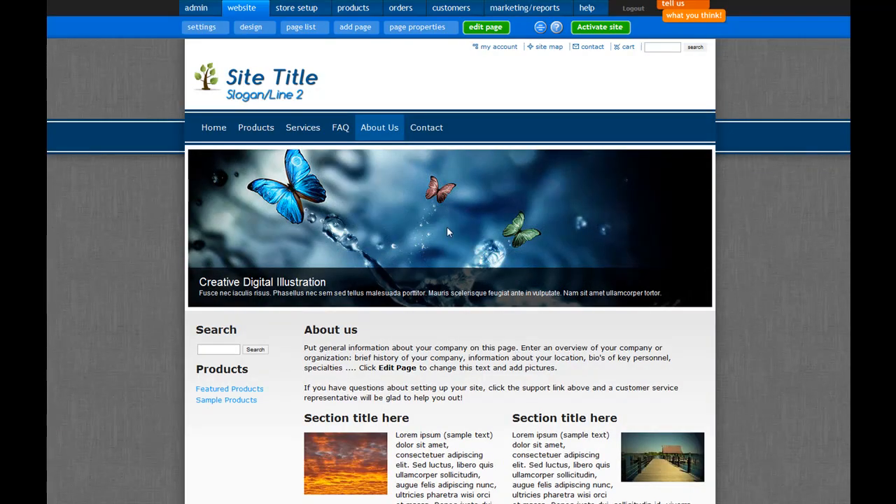
Put the About Us page into edit mode, open the section 1 text block for editing and clear its sample text
left_click(485, 27)
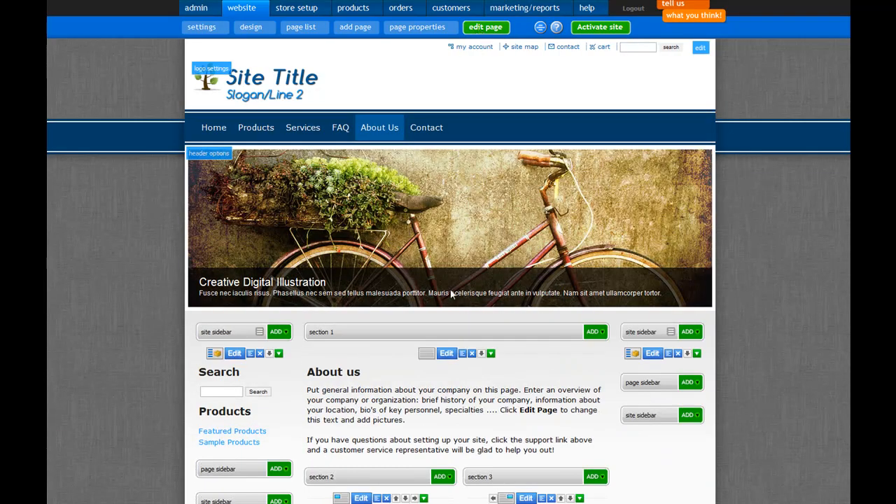
scroll(453, 334, "down", 2)
scroll(453, 333, "down", 2)
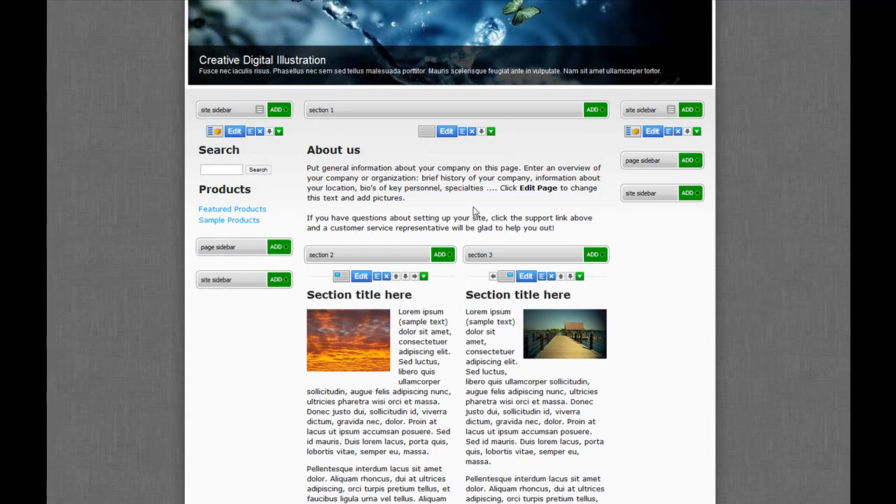
left_click(443, 132)
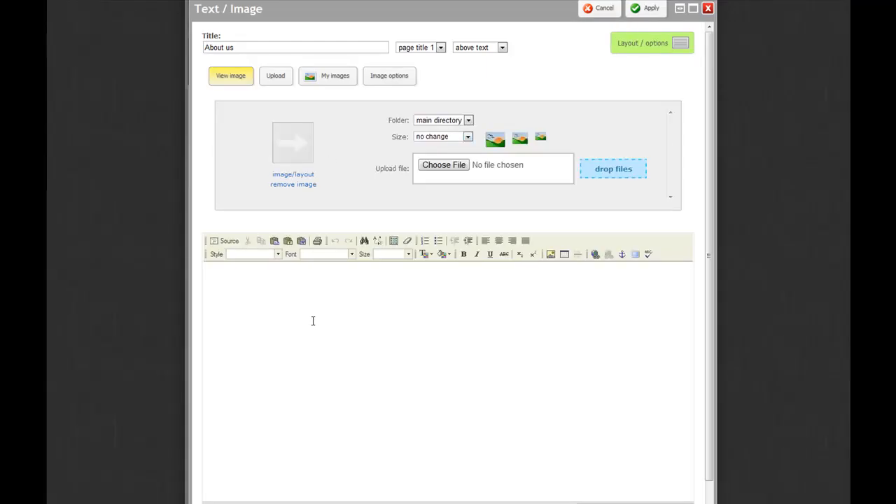
Paste the copied lorem ipsum text as plain text into the About us block, remove its leading space and apply the changes
scroll(316, 319, "down", 1)
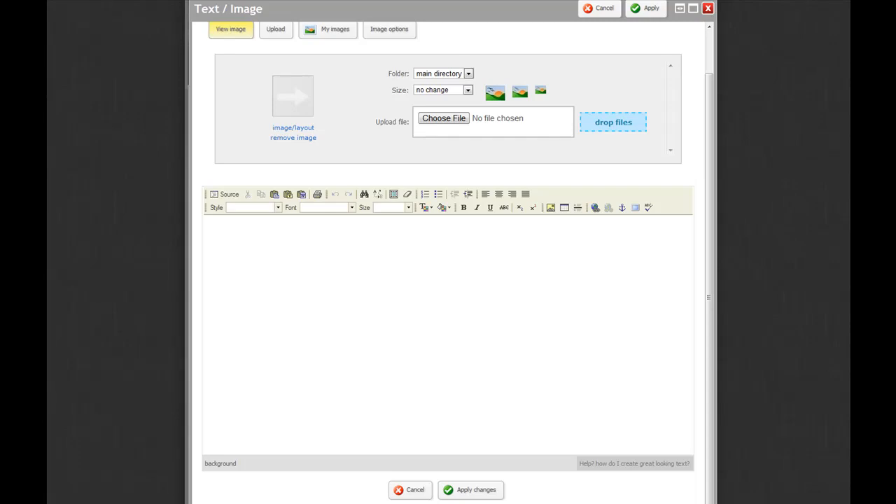
left_click_drag(797, 54, 895, 112)
left_click(288, 194)
right_click(406, 230)
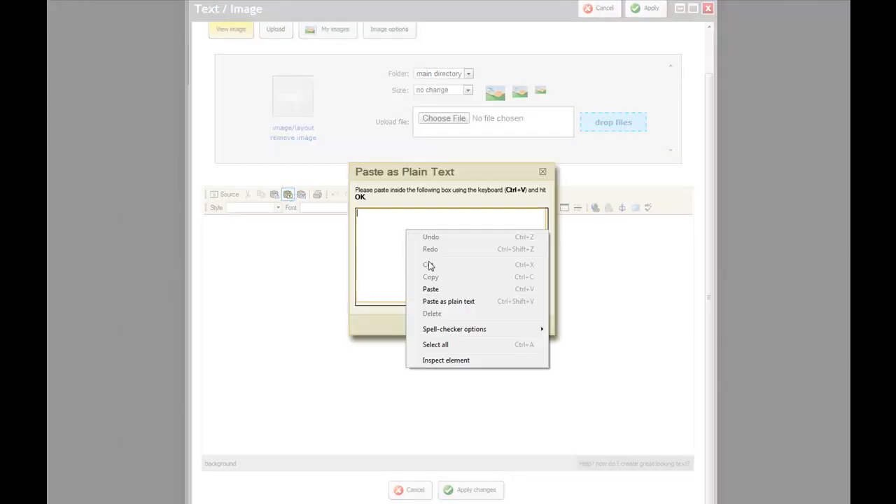
left_click(430, 289)
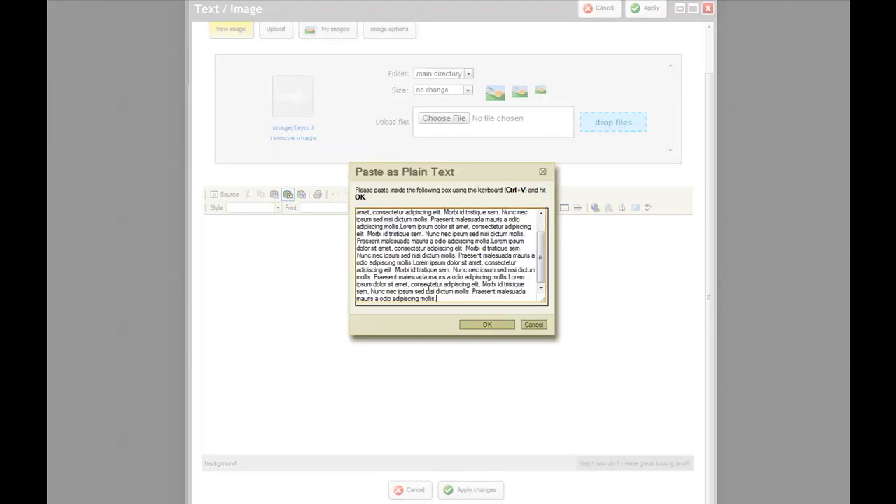
left_click(488, 325)
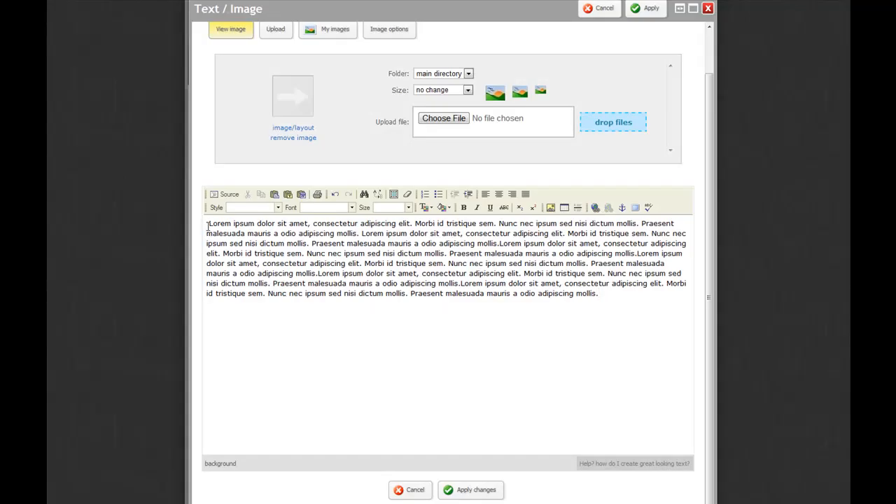
key("Delete")
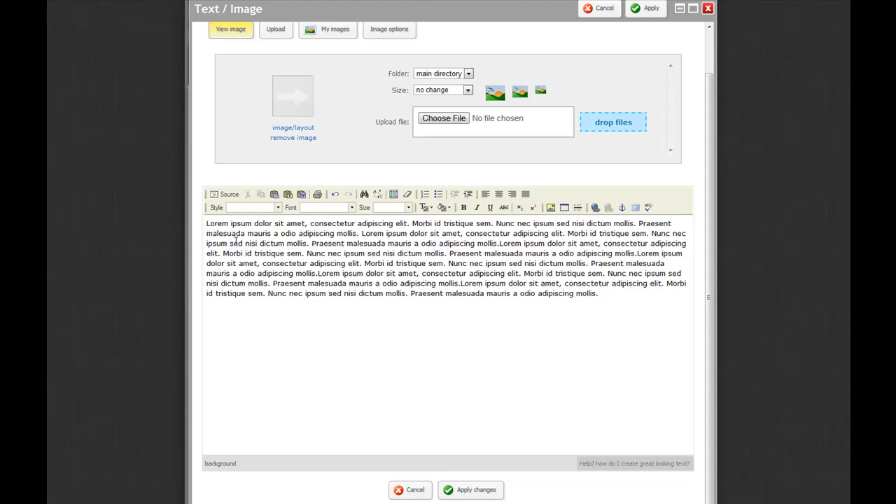
left_click(466, 493)
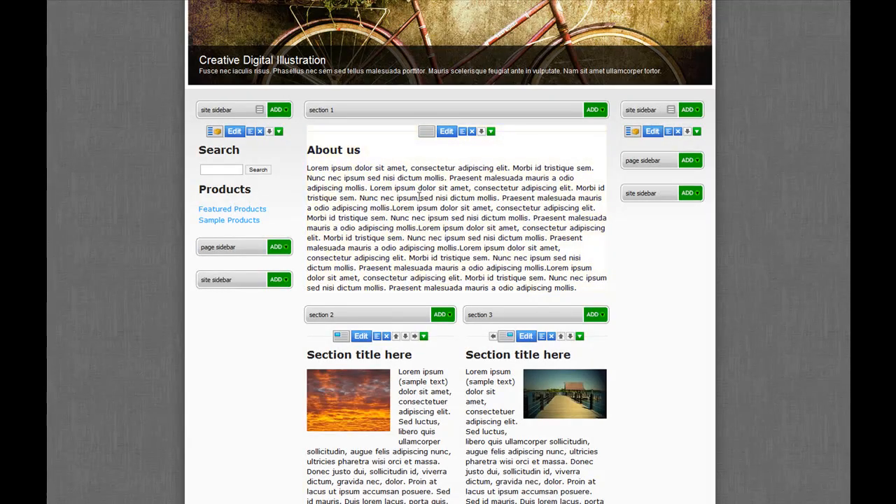
Reopen the About us text block and insert ban-mountains.jpg from the site's stored images
left_click(447, 132)
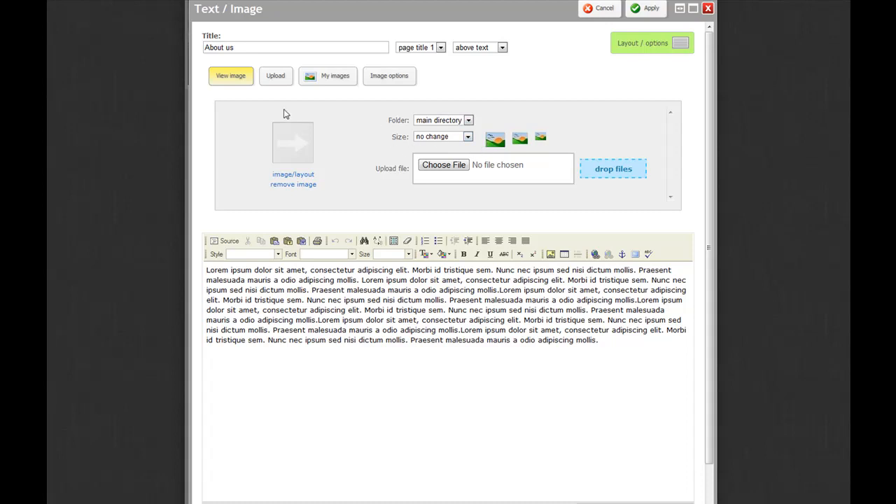
left_click(277, 78)
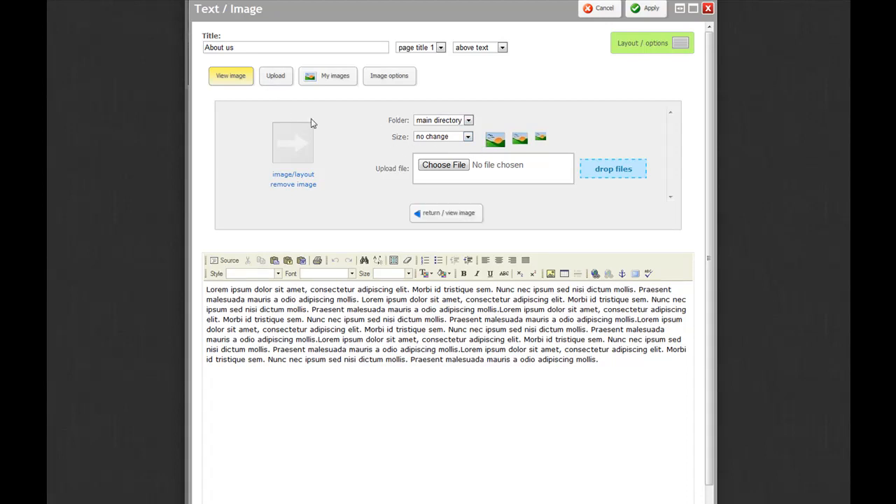
left_click(337, 76)
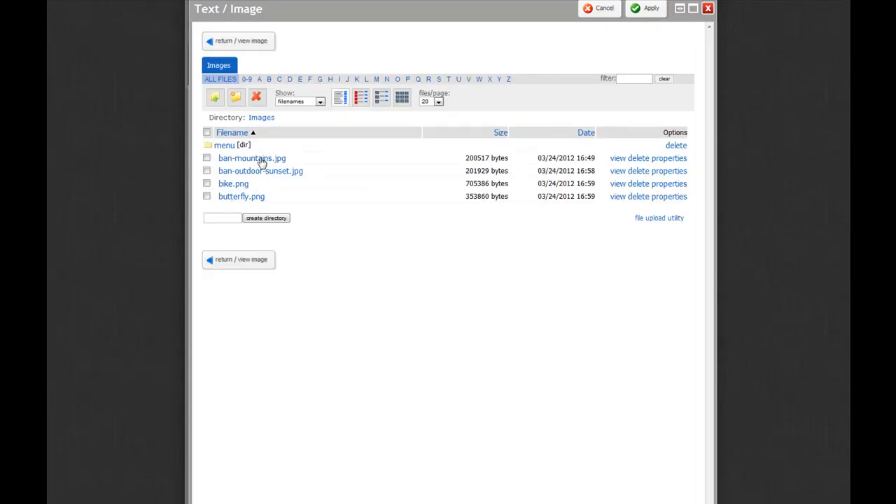
left_click(261, 161)
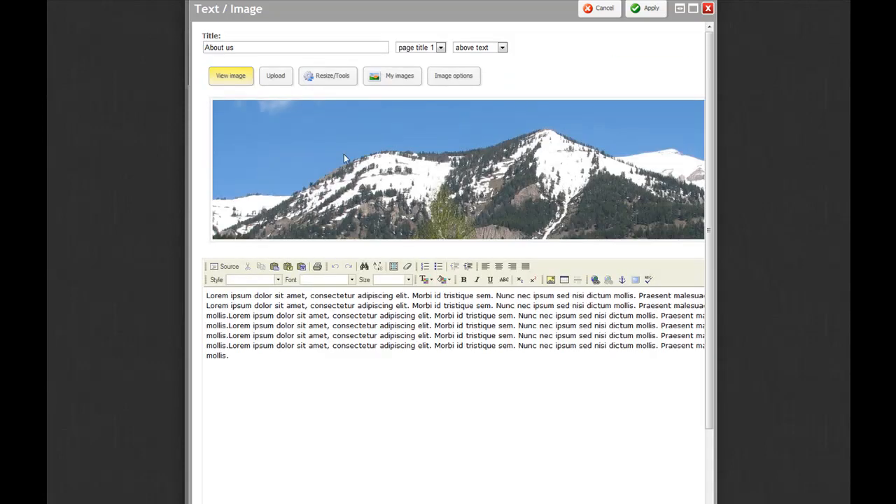
Crop the mountain banner image to a nearly square area around the left snowy peak, trimming some sky above, and apply the crop
left_click(331, 79)
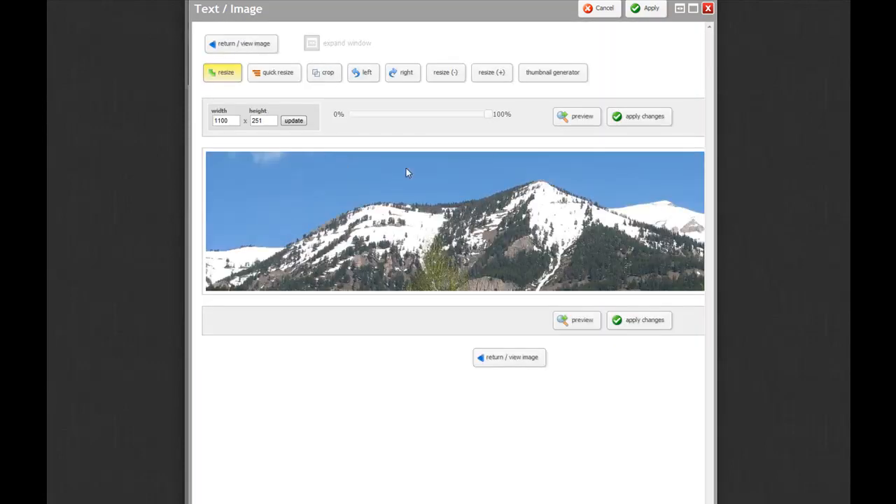
left_click(326, 75)
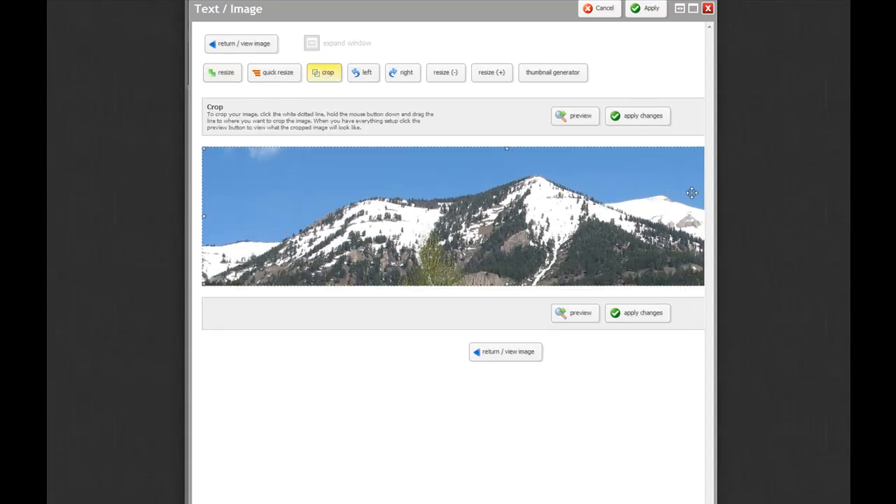
left_click_drag(202, 216, 520, 203)
left_click_drag(607, 207, 462, 208)
left_click_drag(652, 220, 387, 222)
left_click_drag(361, 286, 362, 271)
left_click_drag(362, 210, 366, 224)
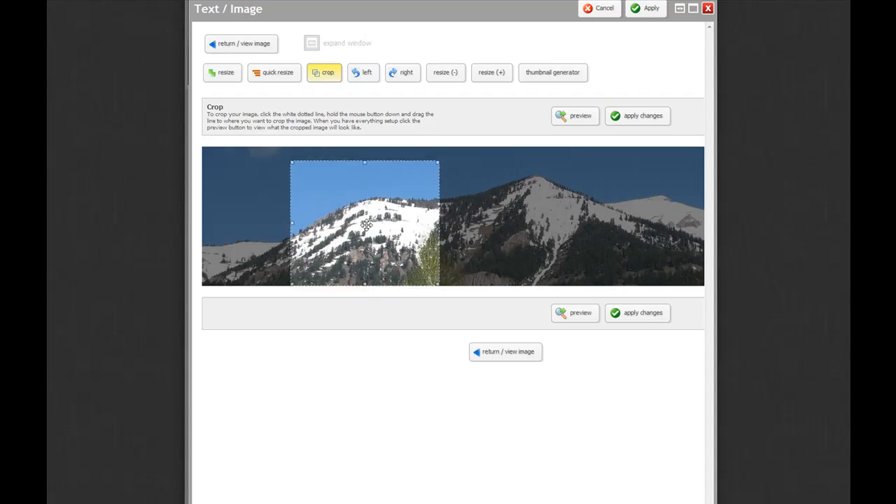
left_click(634, 314)
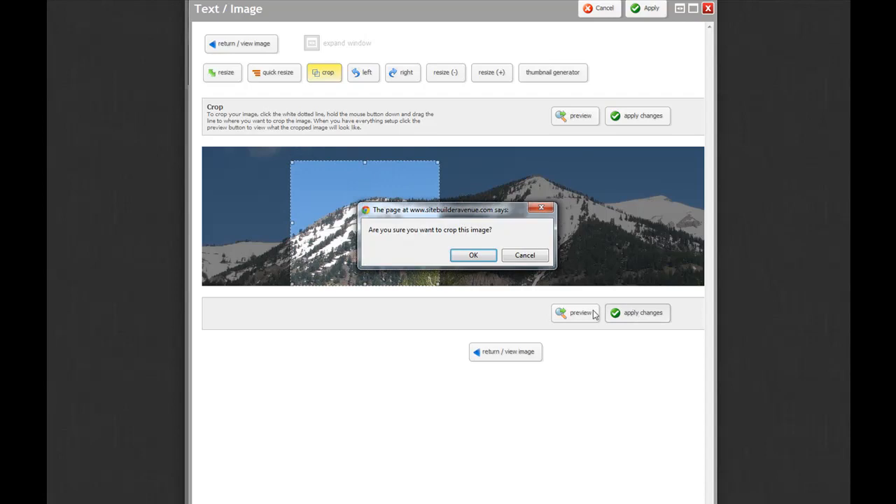
left_click(473, 254)
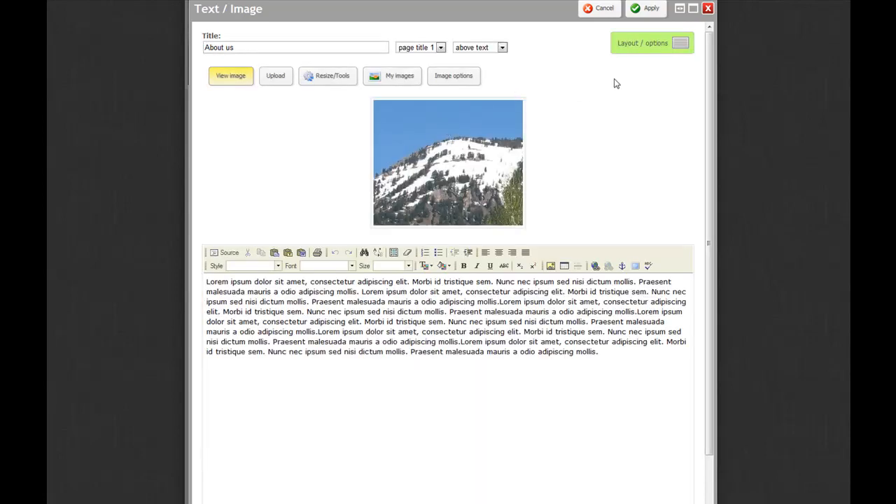
Set the About us block's layout to the first option with the image at the left and text beside it
left_click(678, 43)
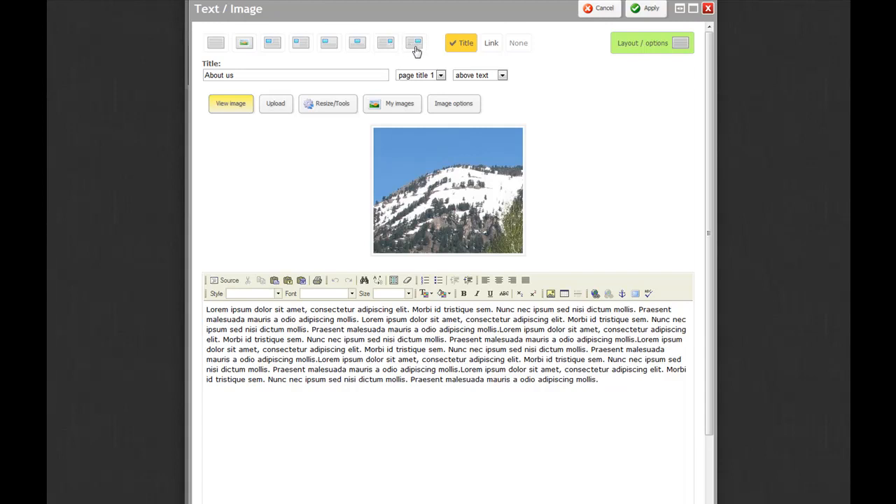
left_click(273, 46)
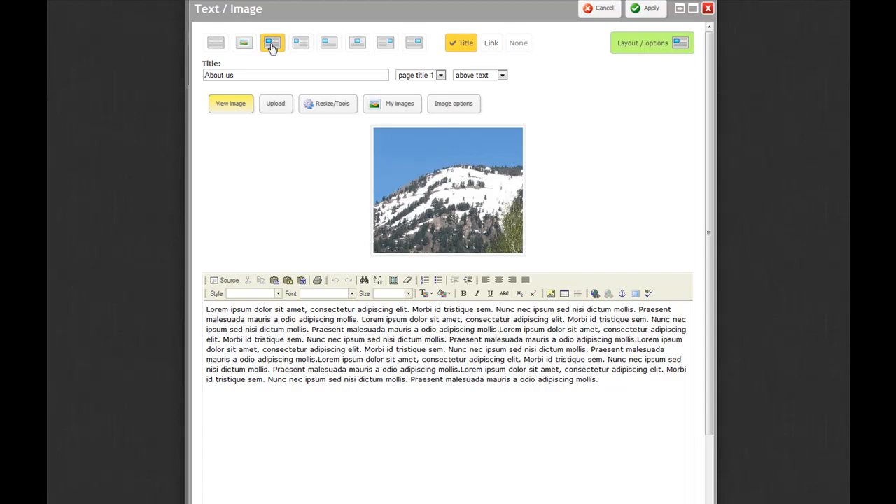